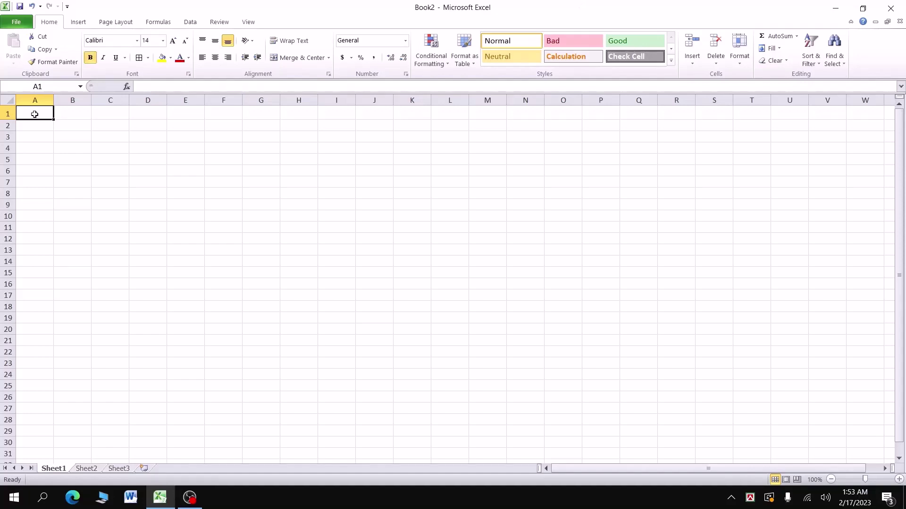
# Enter headings Roll in A1 and Name in B1, and roll numbers 1 to 4 in A2:A5.
pyautogui.write('Roll')
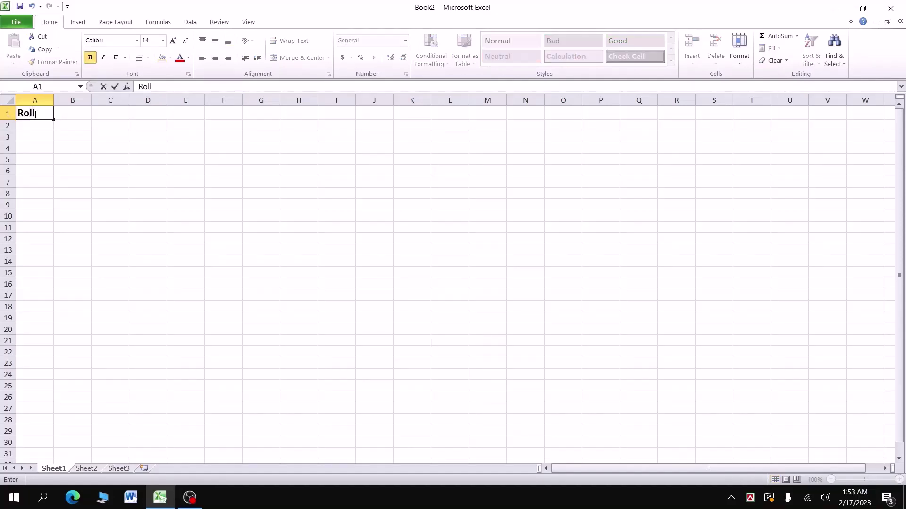
pyautogui.press('Tab')
pyautogui.write('Name')
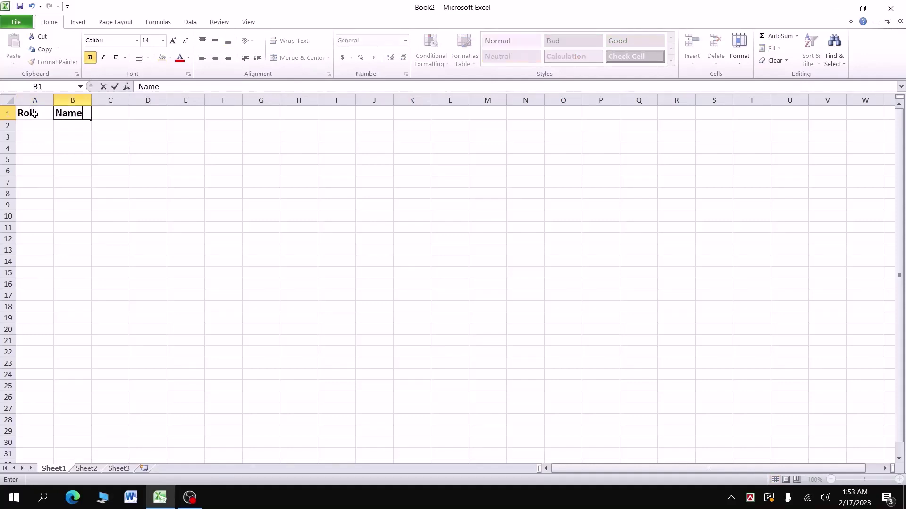
pyautogui.press('Down')
pyautogui.press('Left')
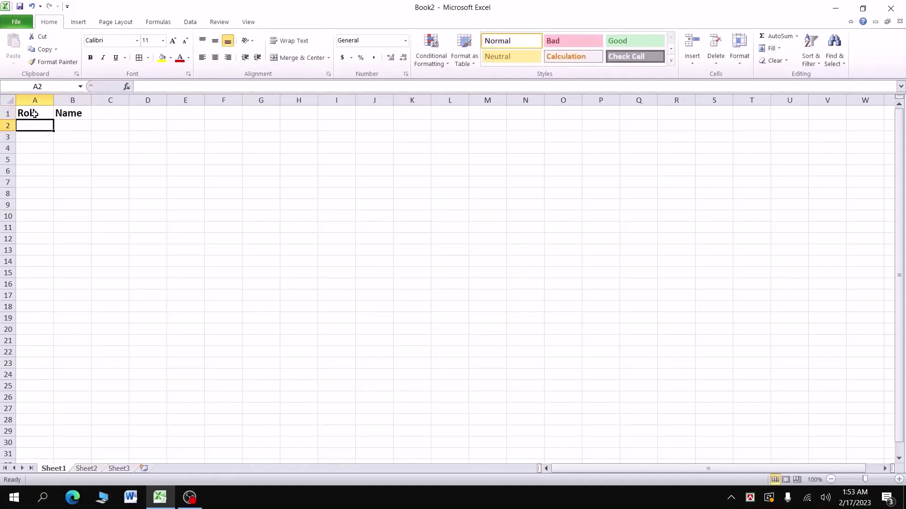
pyautogui.write('1')
pyautogui.press('Return')
pyautogui.write('2')
pyautogui.press('Return')
pyautogui.write('3')
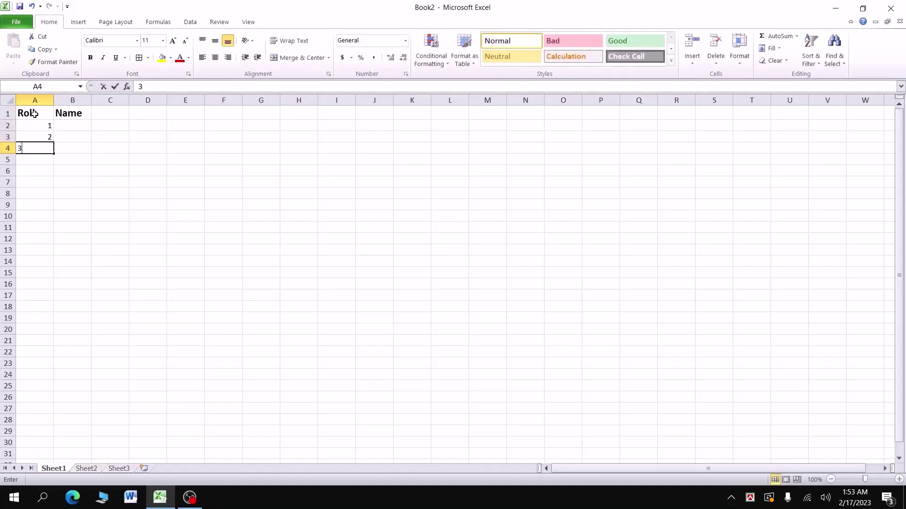
pyautogui.press('Return')
pyautogui.press('Tab')
pyautogui.press('Up')
pyautogui.press('Up')
pyautogui.press('Up')
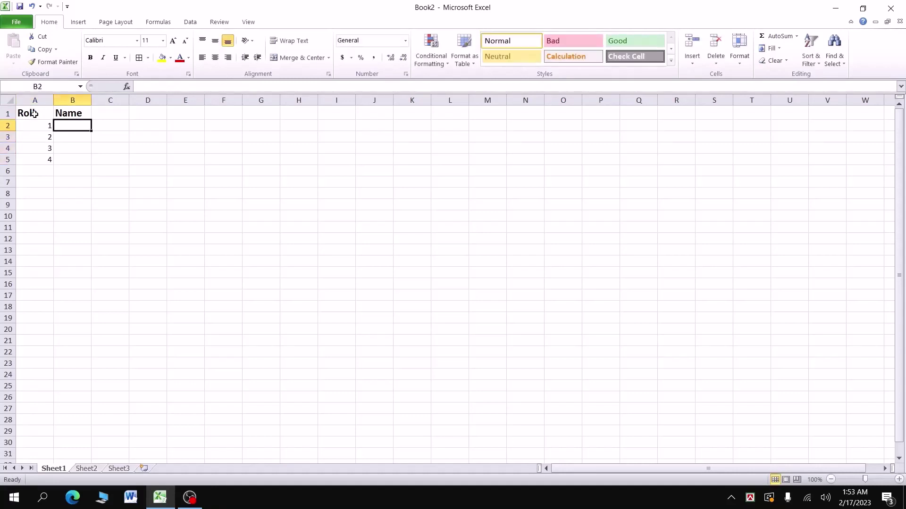
# Type a student's full name into each of B2:B5, beside roll numbers 1 to 4.
pyautogui.write('Ahi')
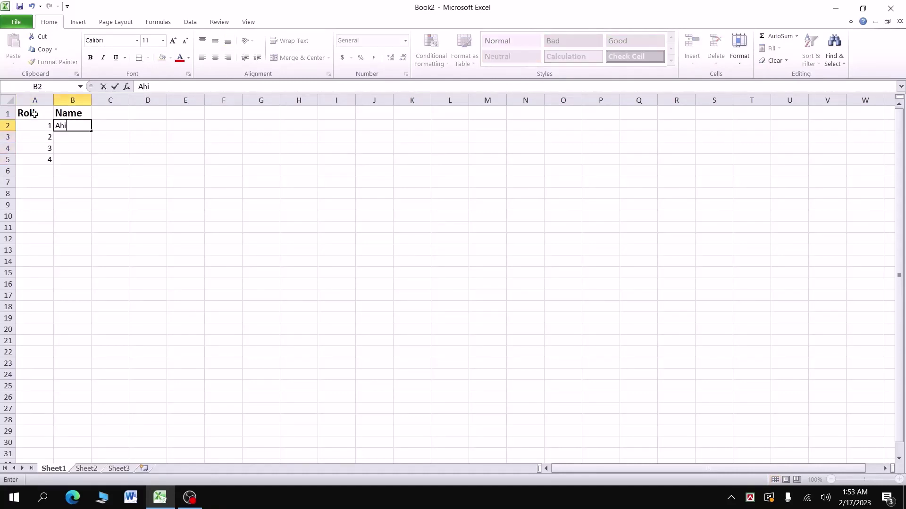
pyautogui.write('l')
pyautogui.write(' Rahman')
pyautogui.press('Return')
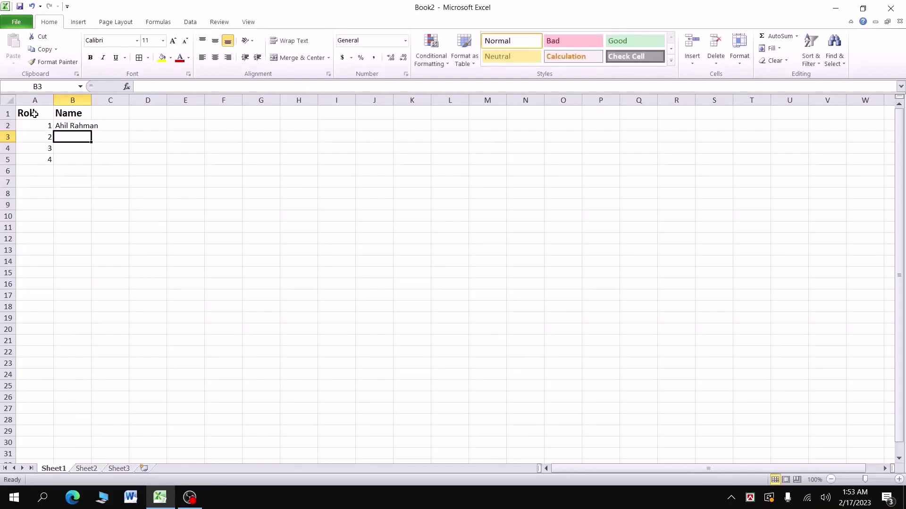
pyautogui.write('Khadiz')
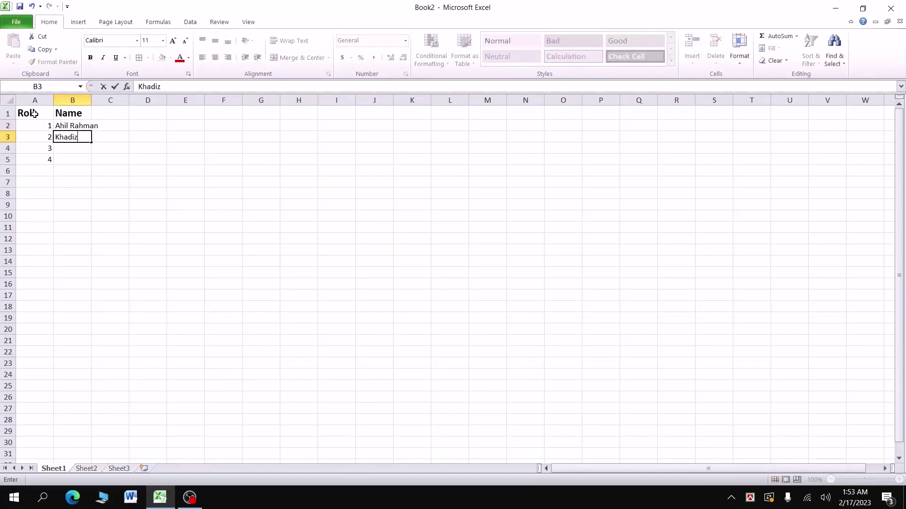
pyautogui.write('a Akter ')
pyautogui.write('Pinky')
pyautogui.press('Return')
pyautogui.write('Aym')
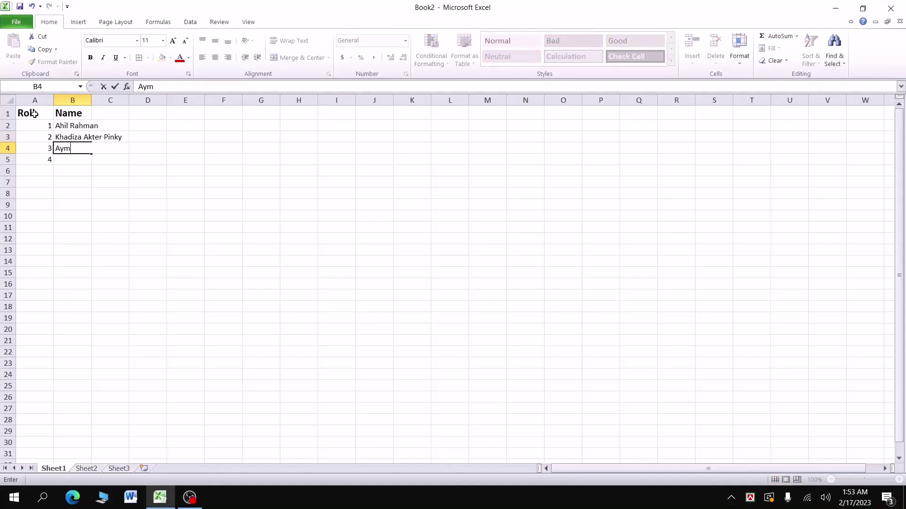
pyautogui.write('an rashi')
pyautogui.write('d')
pyautogui.press('Return')
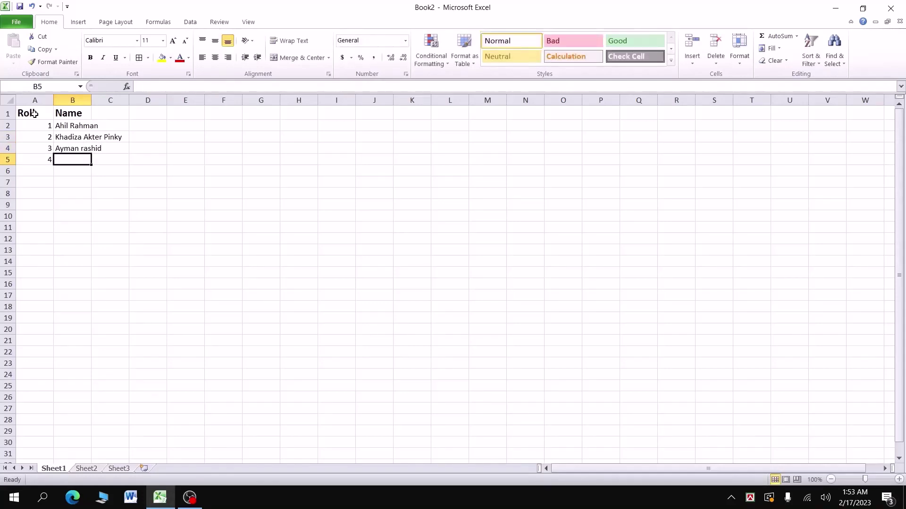
pyautogui.write('Sur')
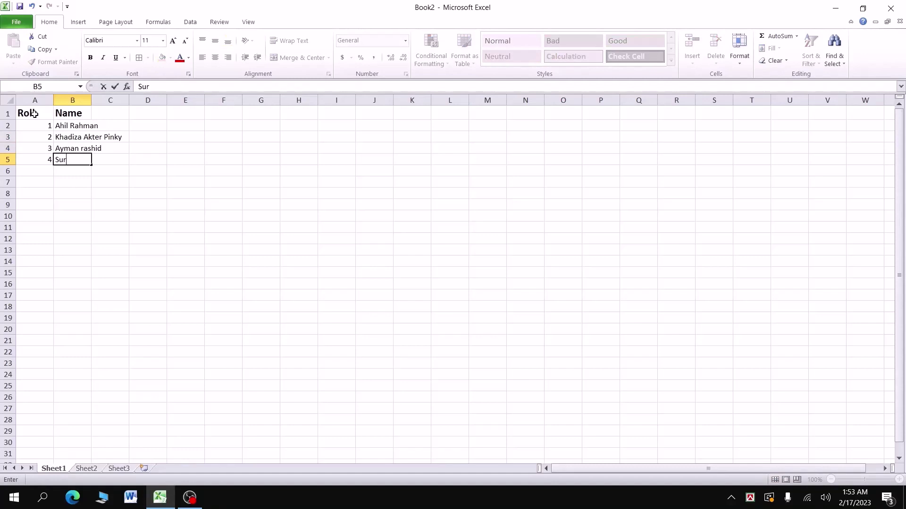
pyautogui.write('iya m')
pyautogui.write('ollik')
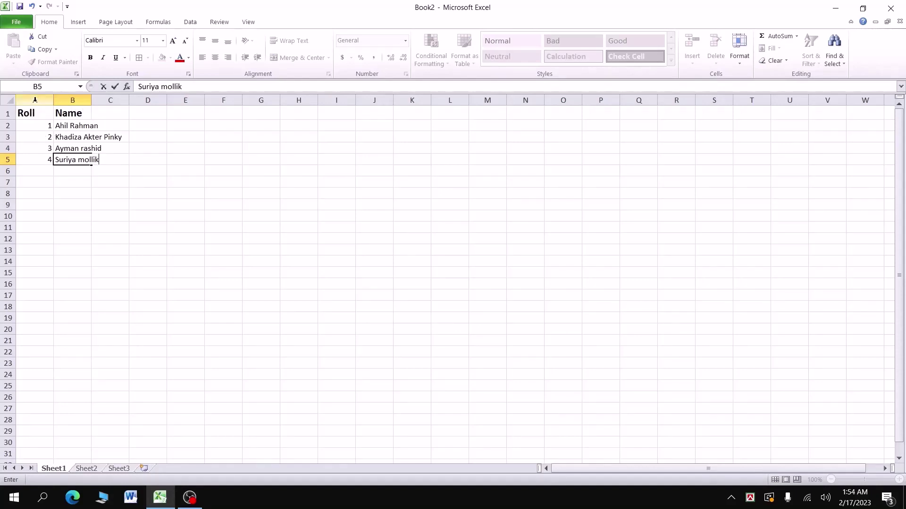
# Center column A's roll numbers and apply All Borders to the table A1:B5.
pyautogui.click(35, 99)
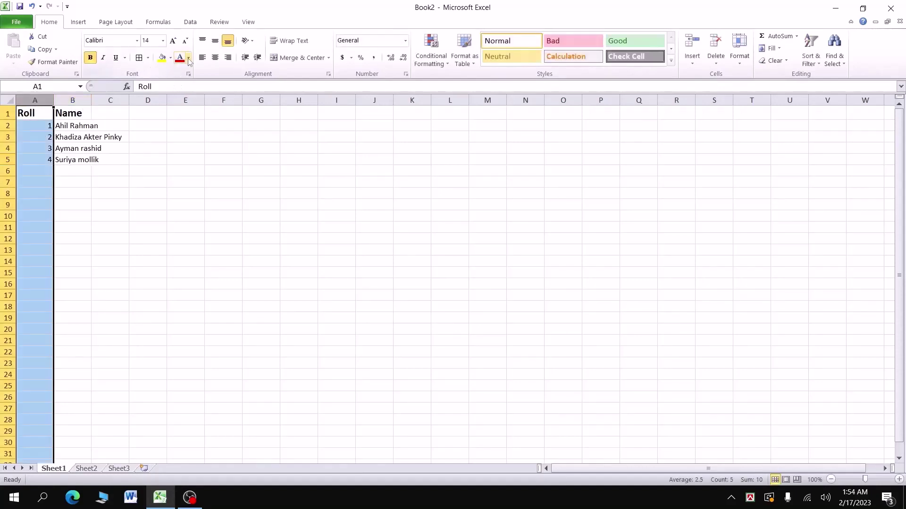
pyautogui.click(216, 58)
pyautogui.moveTo(28, 113); pyautogui.dragTo(90, 160)
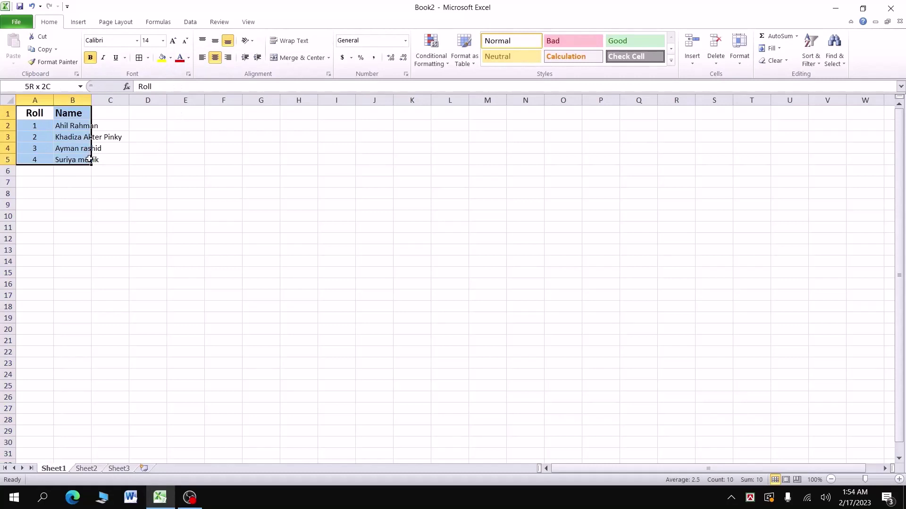
pyautogui.click(139, 57)
pyautogui.click(101, 169)
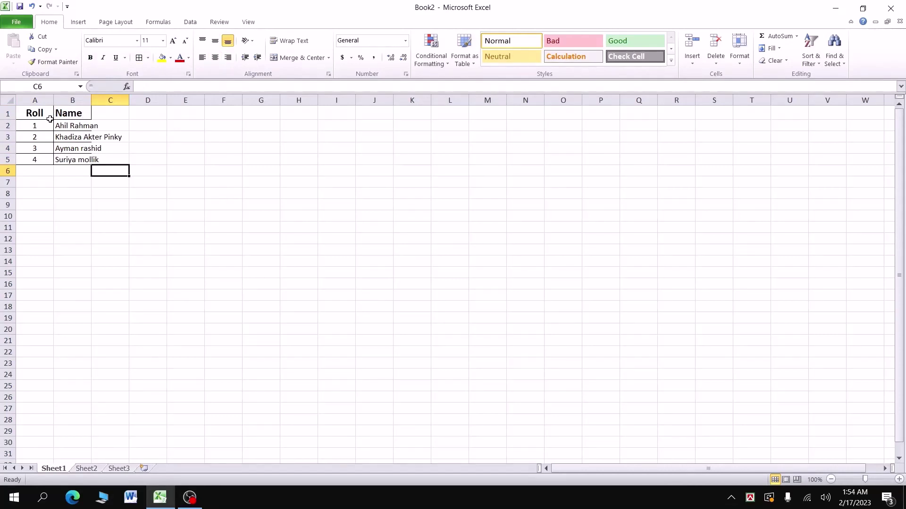
# Widen column B, then narrow it back so the longer names overflow into column C.
pyautogui.click(79, 96)
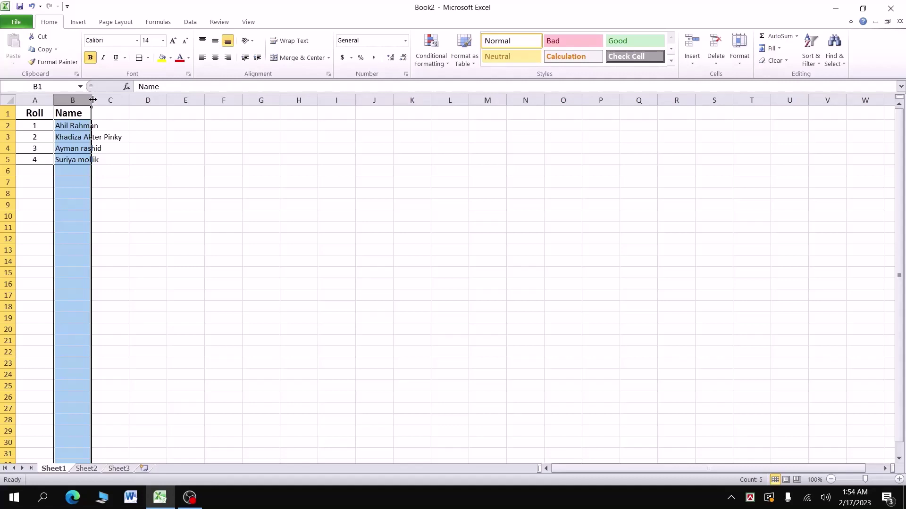
pyautogui.moveTo(92, 100); pyautogui.dragTo(102, 100)
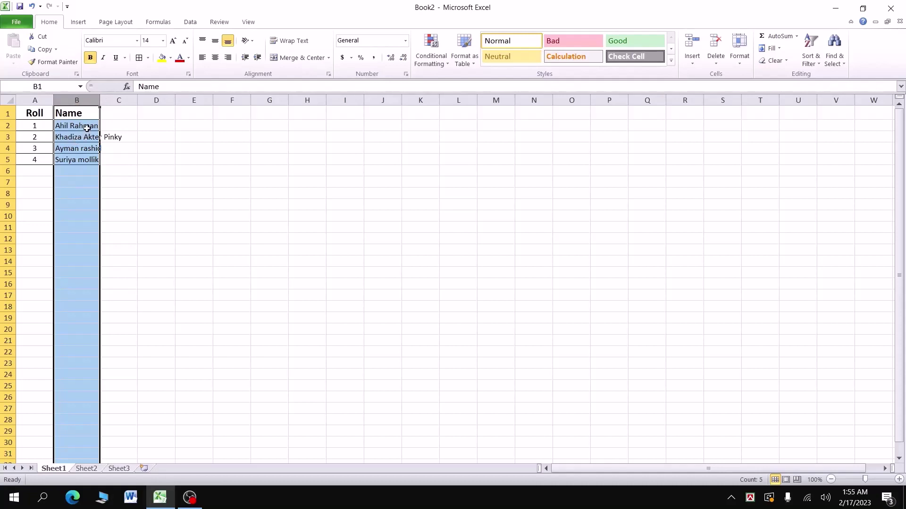
pyautogui.moveTo(101, 102); pyautogui.dragTo(105, 102)
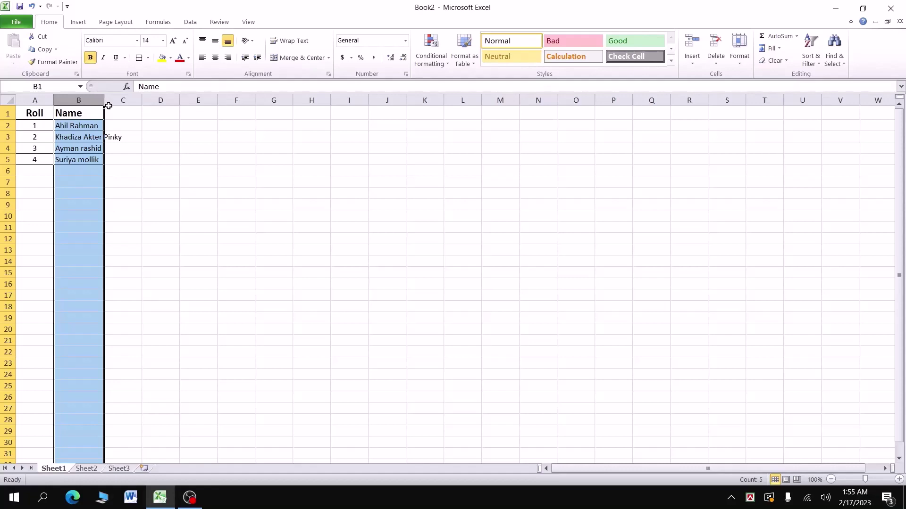
pyautogui.moveTo(104, 102); pyautogui.dragTo(123, 103)
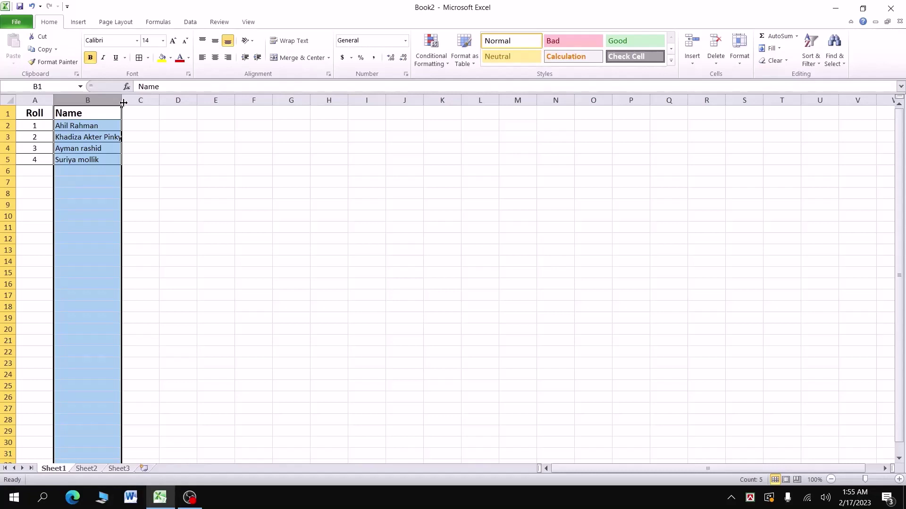
pyautogui.moveTo(123, 102); pyautogui.dragTo(90, 119)
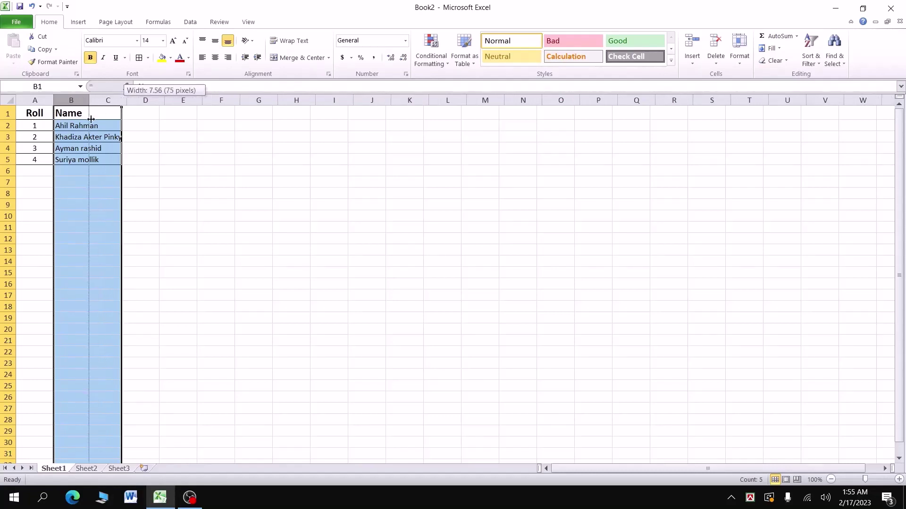
pyautogui.click(67, 124)
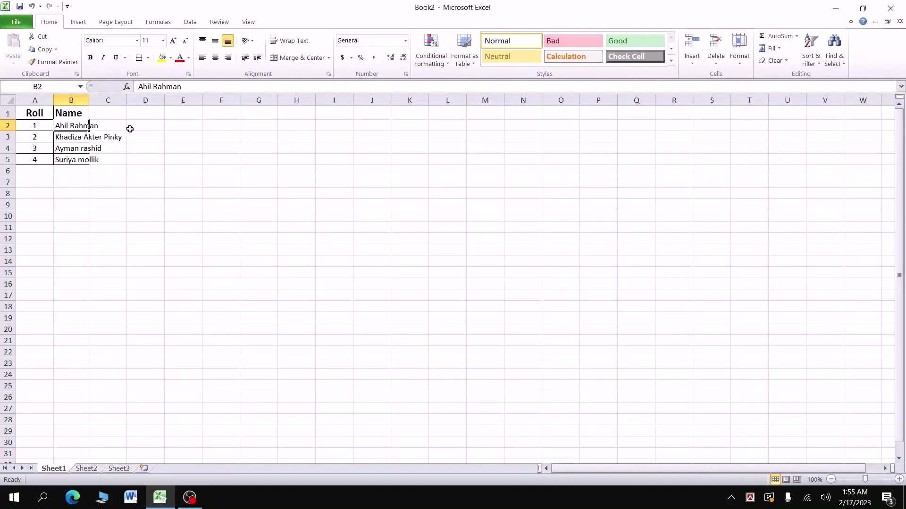
pyautogui.click(76, 100)
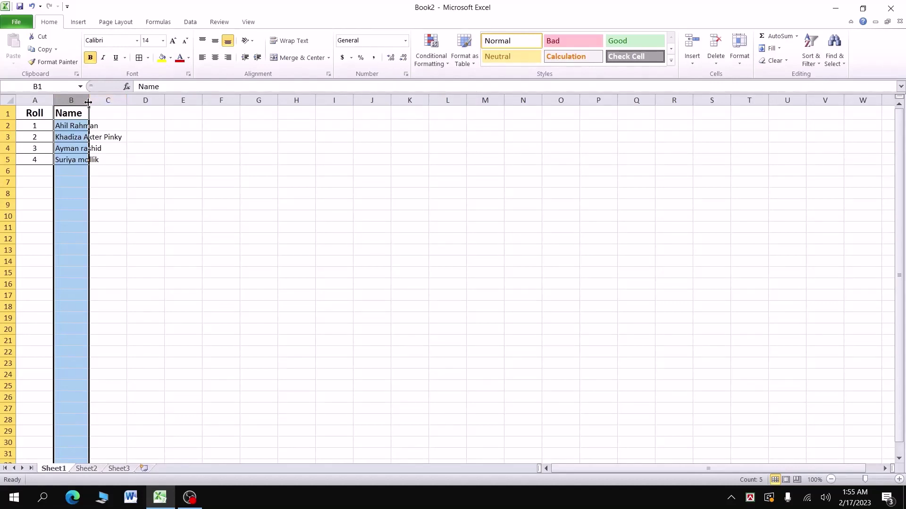
# AutoFit column B to the longest name, make row 2 taller, and select A1:B5.
pyautogui.doubleClick(88, 102)
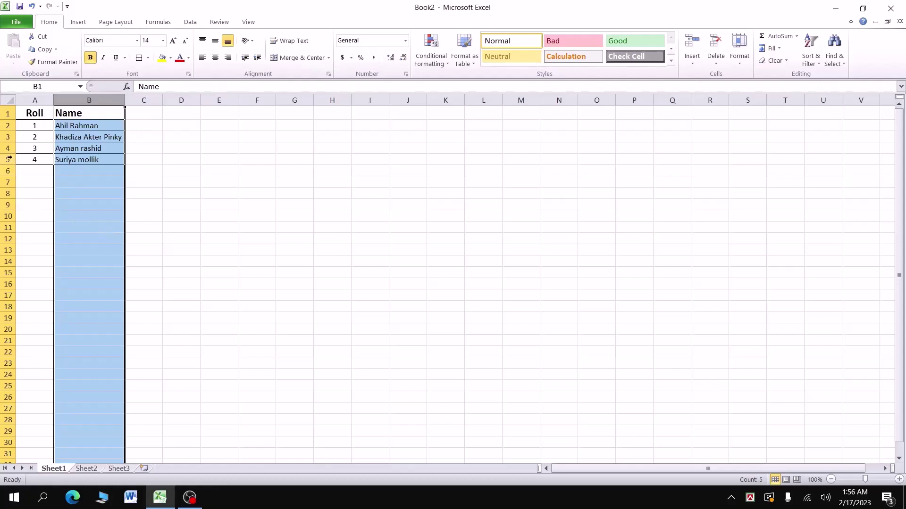
pyautogui.moveTo(8, 132); pyautogui.dragTo(6, 177)
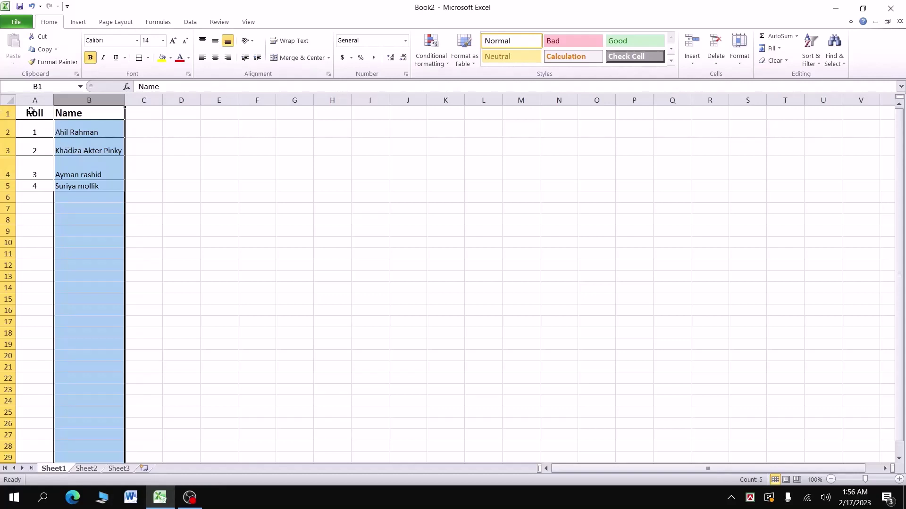
pyautogui.moveTo(30, 112); pyautogui.dragTo(89, 186)
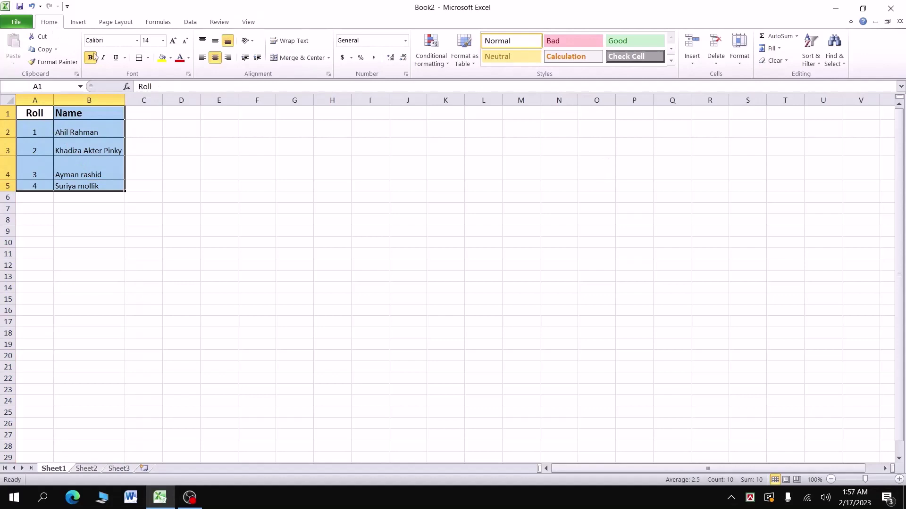
# Set rows 1 to 5 to a uniform row height of 18.
pyautogui.click(739, 51)
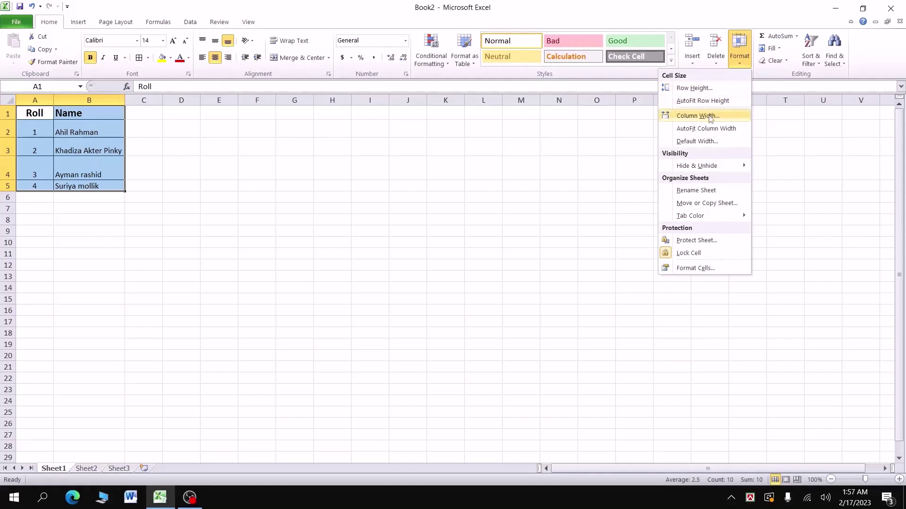
pyautogui.click(710, 89)
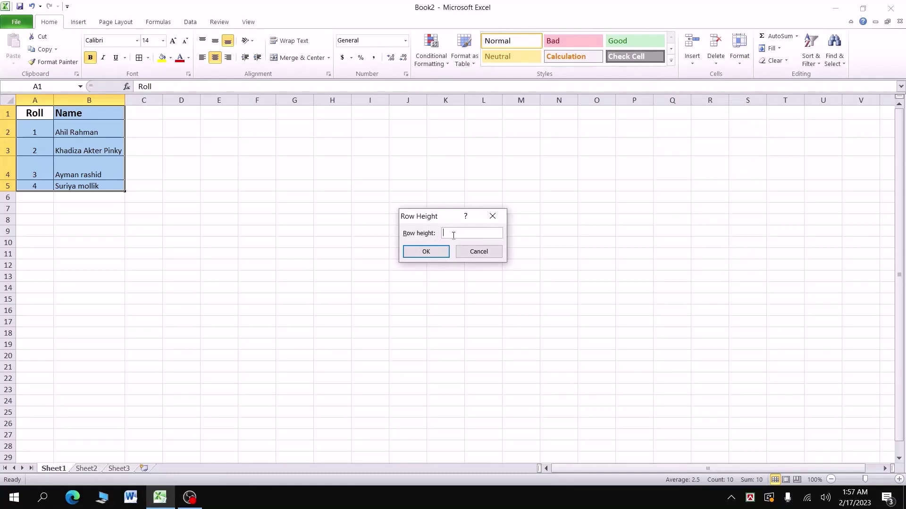
pyautogui.write('10')
pyautogui.click(411, 252)
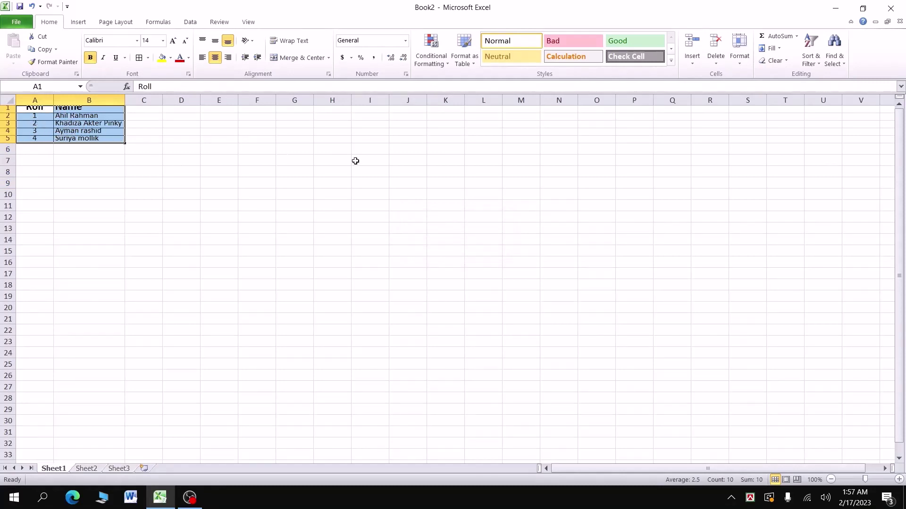
pyautogui.click(740, 66)
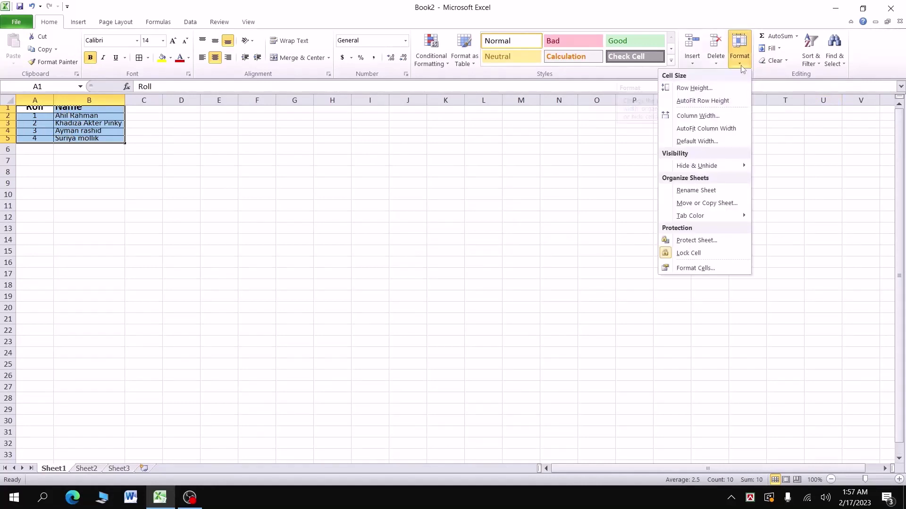
pyautogui.click(712, 93)
pyautogui.write('18')
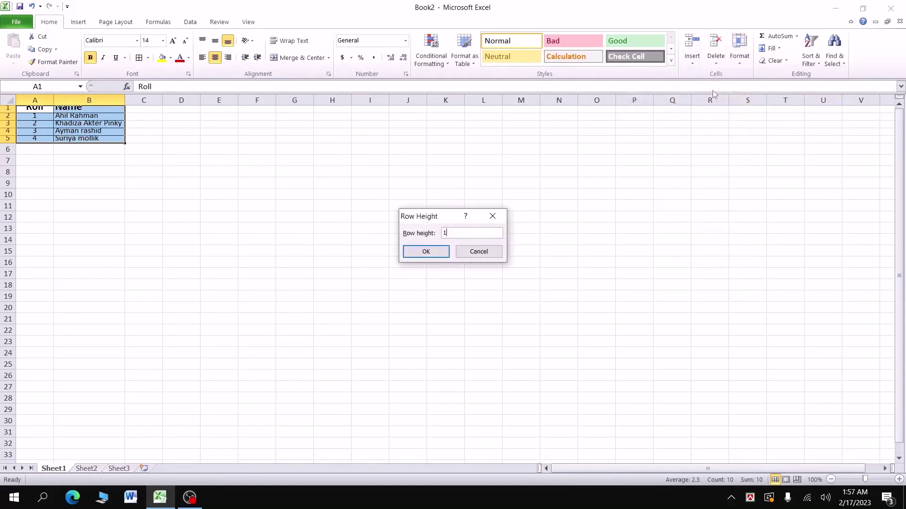
pyautogui.click(426, 252)
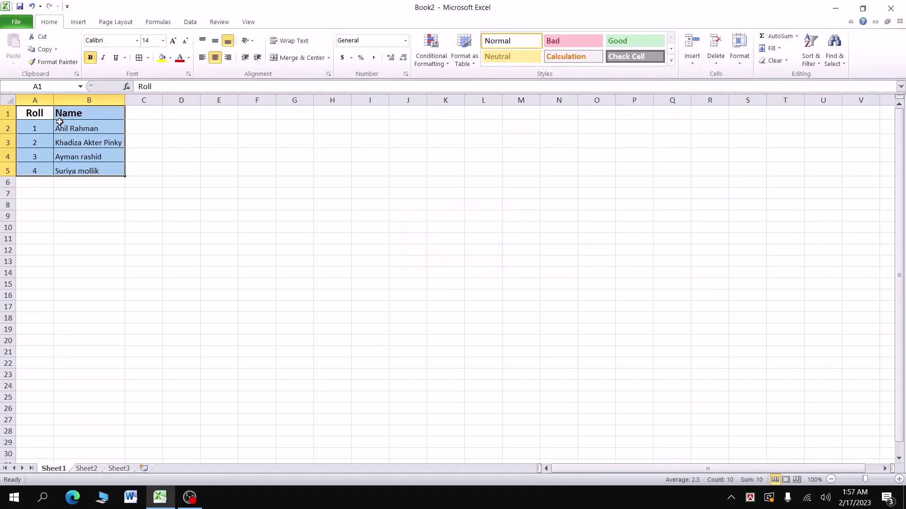
# Set the column width of columns A and B to 30.
pyautogui.click(744, 65)
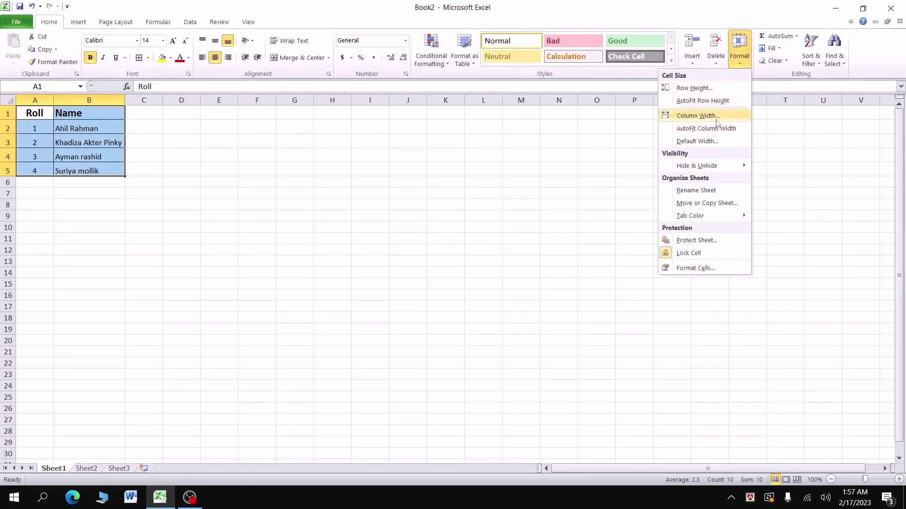
pyautogui.click(716, 122)
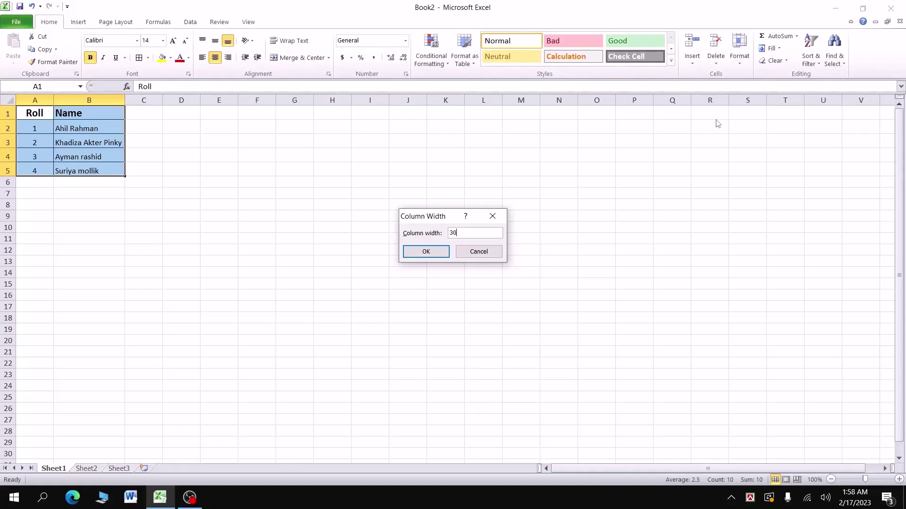
pyautogui.click(434, 256)
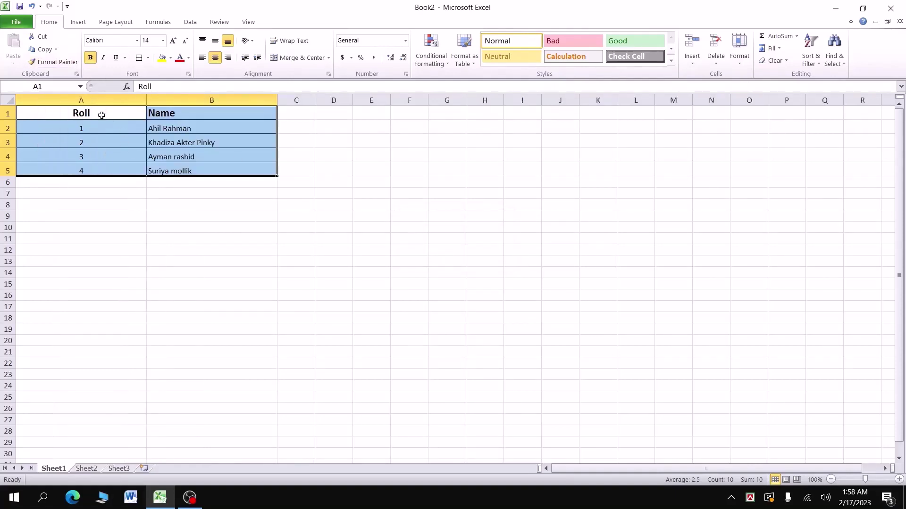